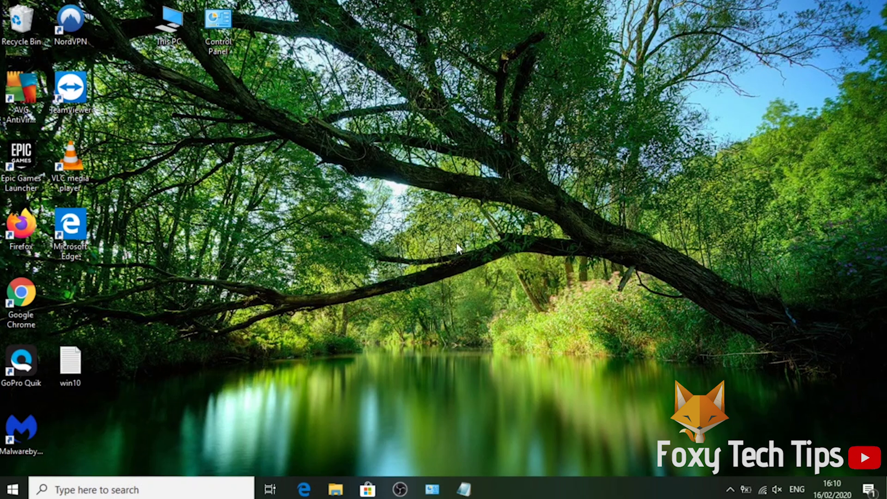
Step: Browse to the Pictures folder and inspect its two image files, currently shown as generic icons
left_click(336, 489)
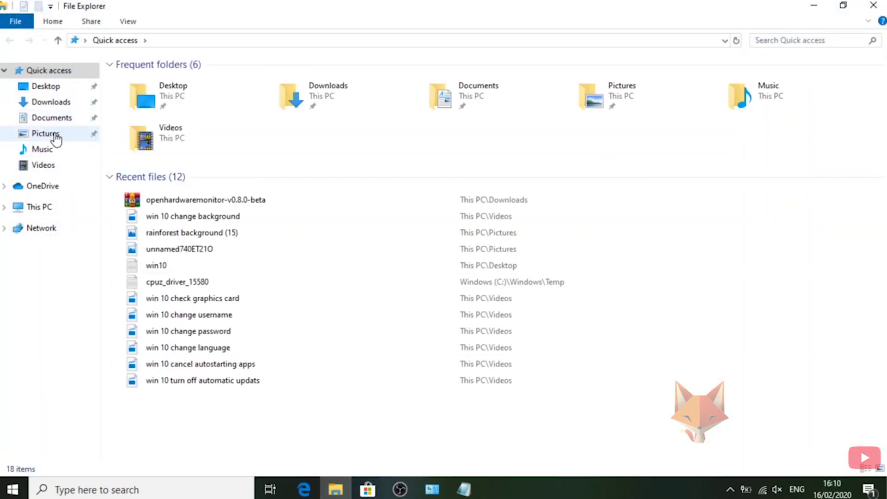
left_click(54, 136)
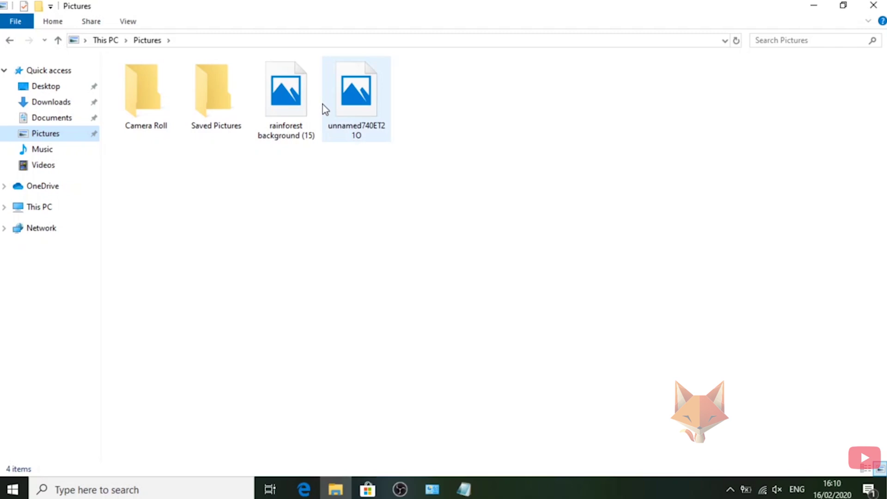
left_click(383, 98)
left_click(271, 110)
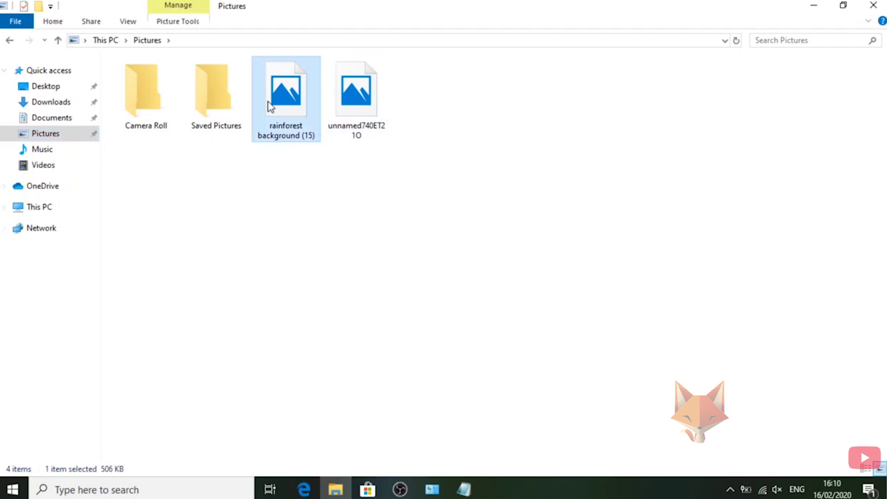
left_click(407, 258)
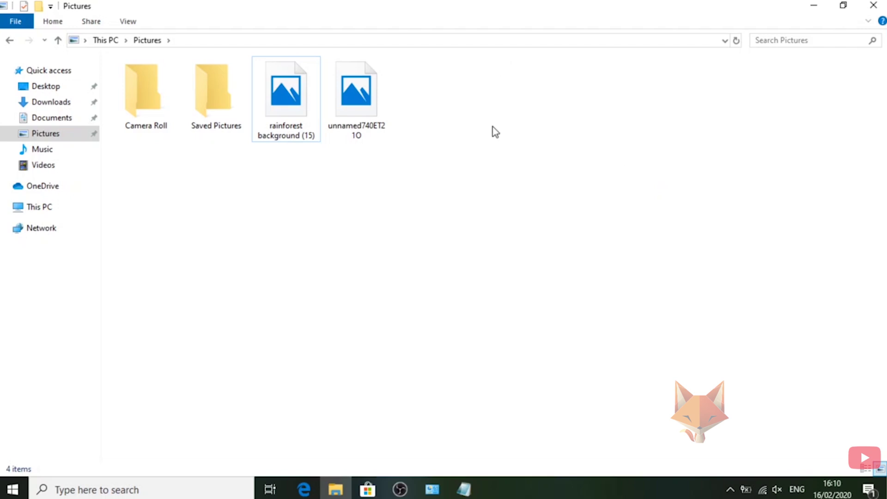
Step: Bring up the Folder Options dialog from the ribbon's View settings
left_click(123, 23)
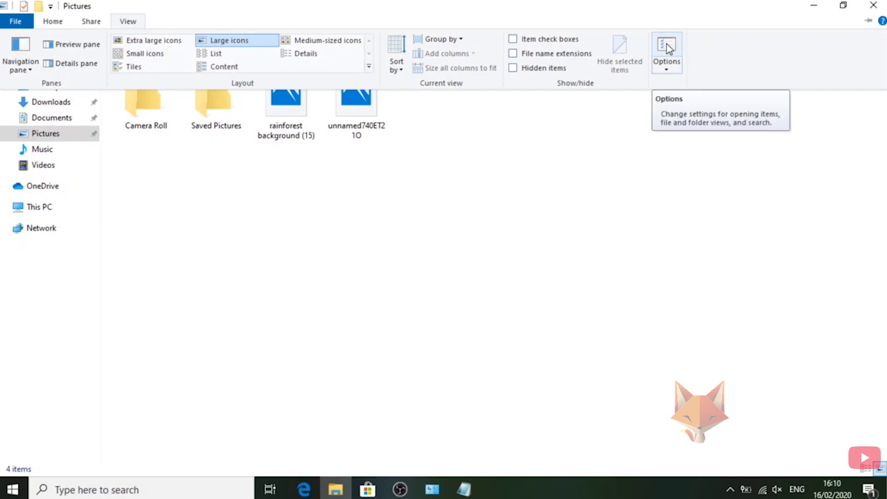
left_click(667, 46)
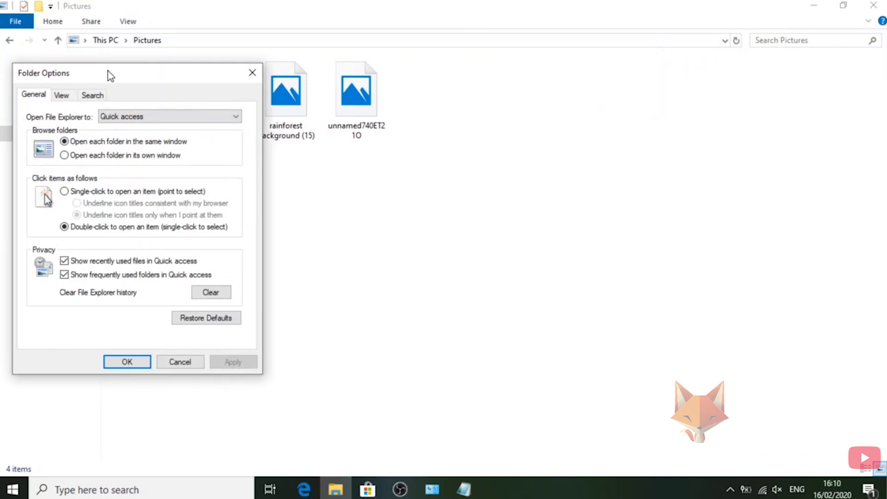
Step: Uncheck 'Always show icons, never thumbnails' in Folder Options and apply it so images show thumbnails
left_click_drag(108, 75, 519, 72)
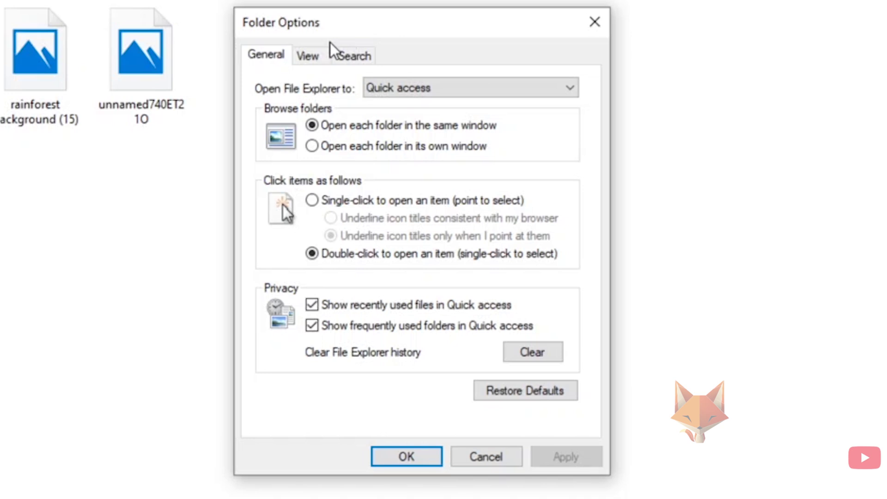
left_click(312, 59)
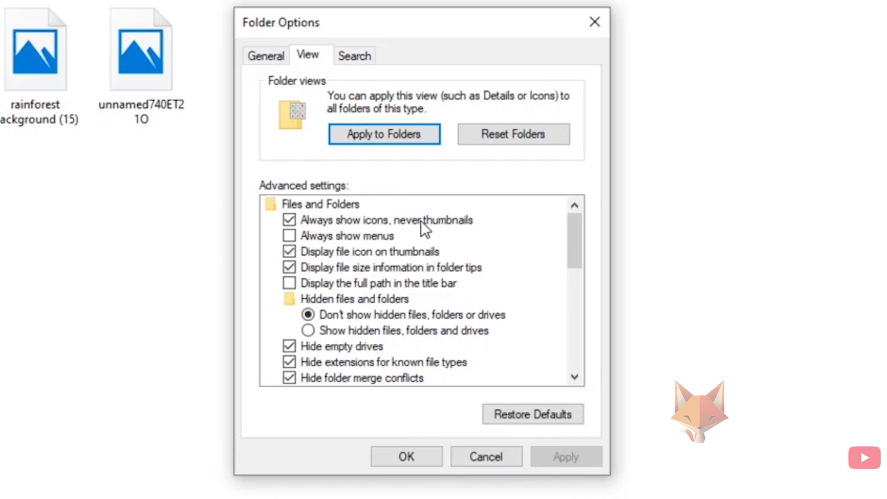
left_click(290, 220)
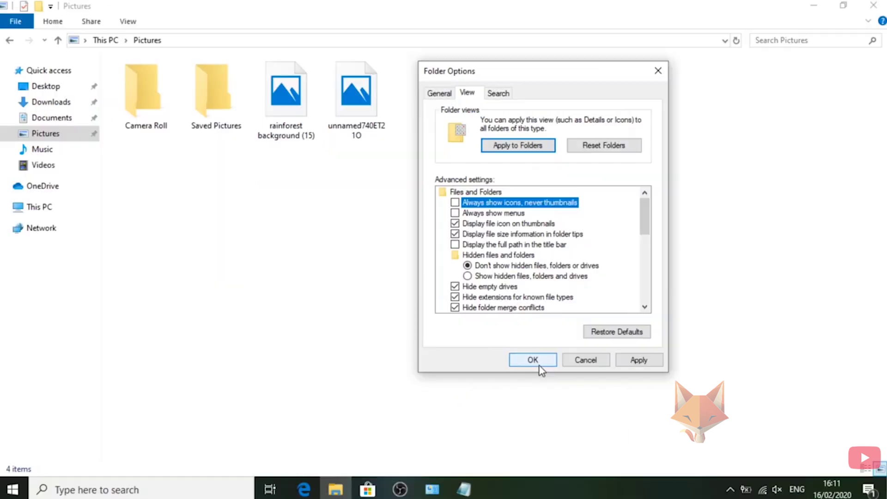
left_click(541, 369)
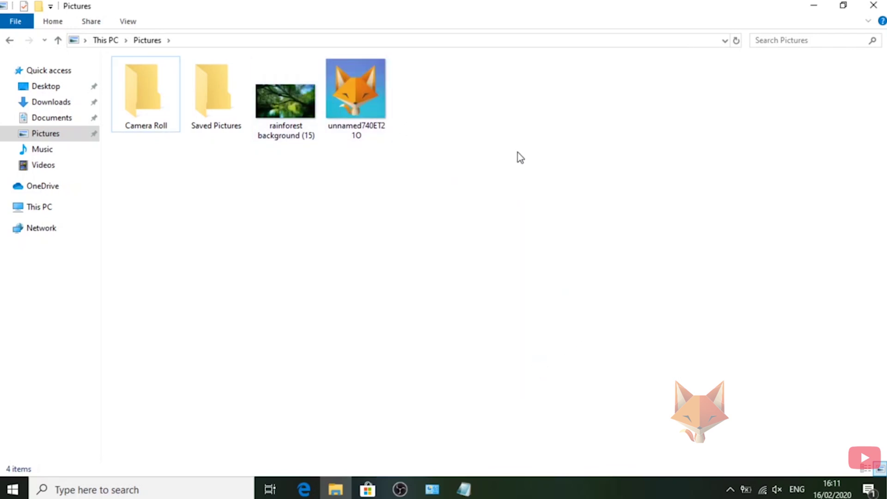
left_click_drag(518, 152, 296, 102)
left_click(723, 85)
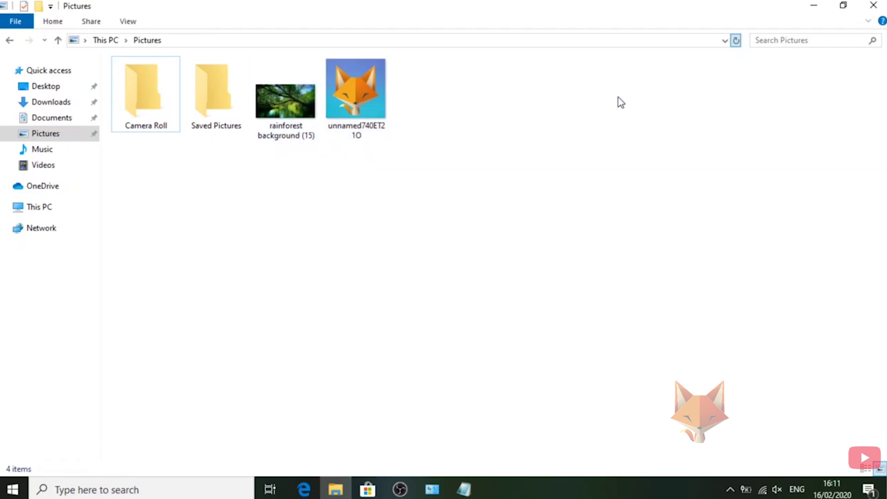